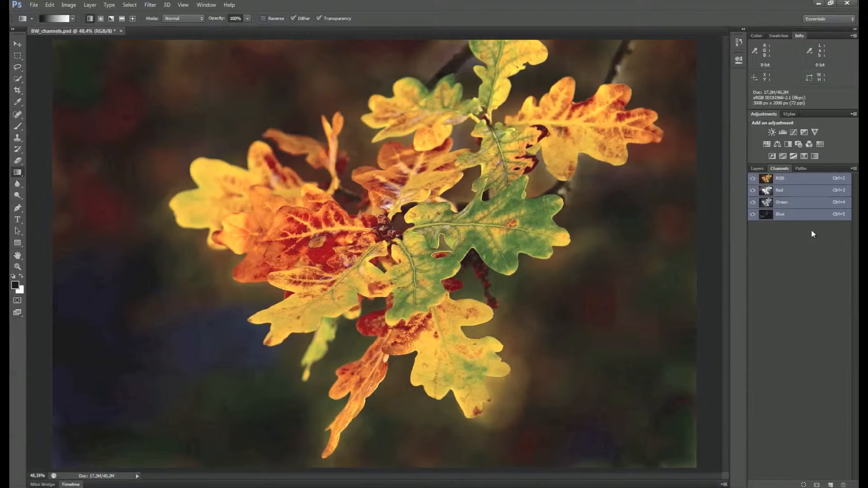
- Examine the Red, Green and Blue channels one at a time, comparing their grayscale tones, and return to the RGB composite
{"action": "left_click", "coordinate": [791, 192]}
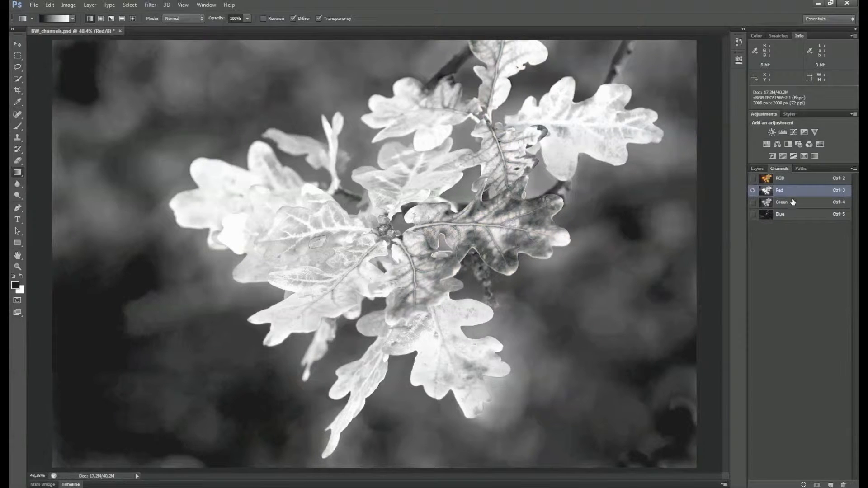
{"action": "left_click", "coordinate": [793, 205]}
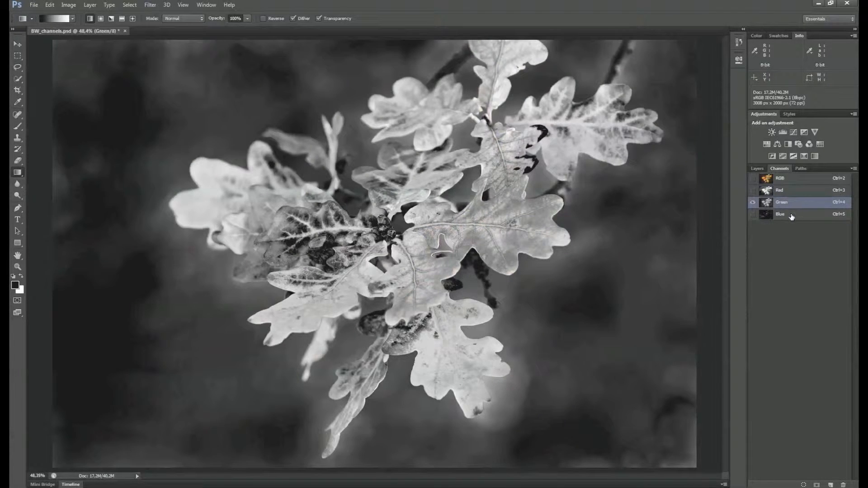
{"action": "left_click", "coordinate": [790, 215]}
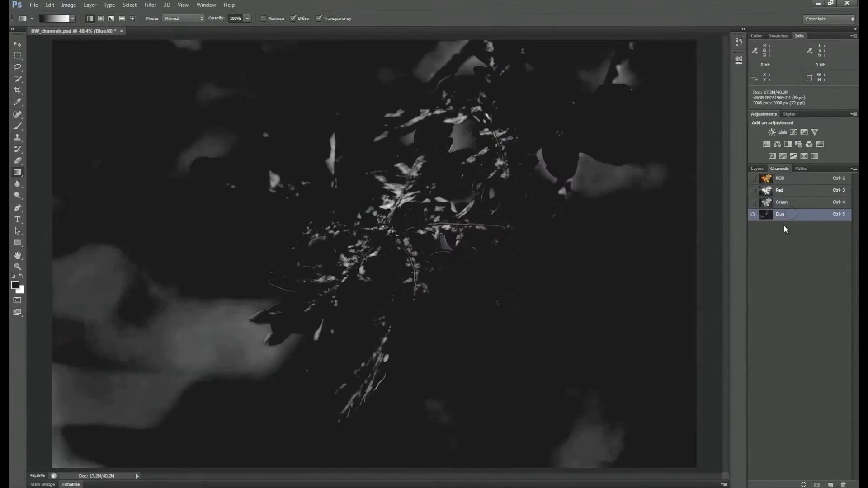
{"action": "left_click", "coordinate": [781, 190]}
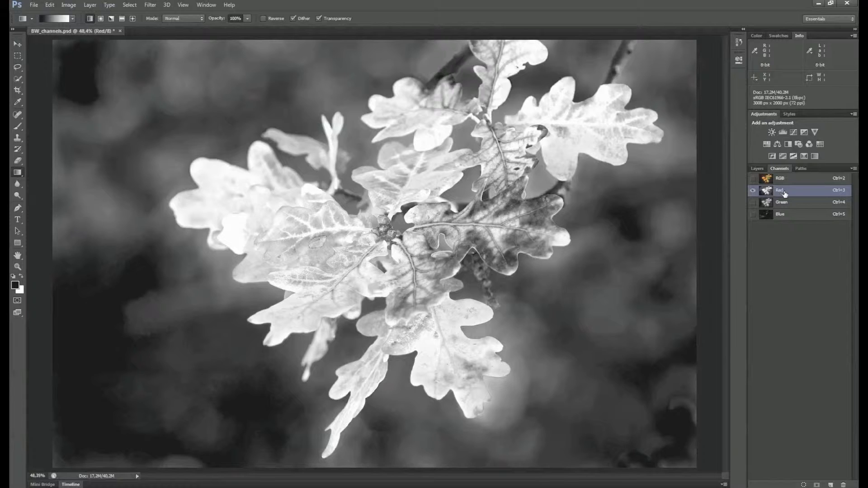
{"action": "left_click", "coordinate": [784, 217]}
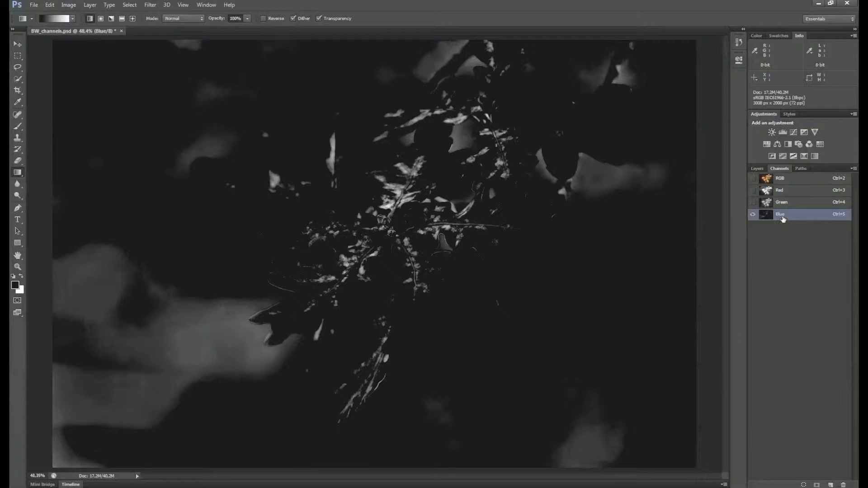
{"action": "left_click", "coordinate": [784, 204]}
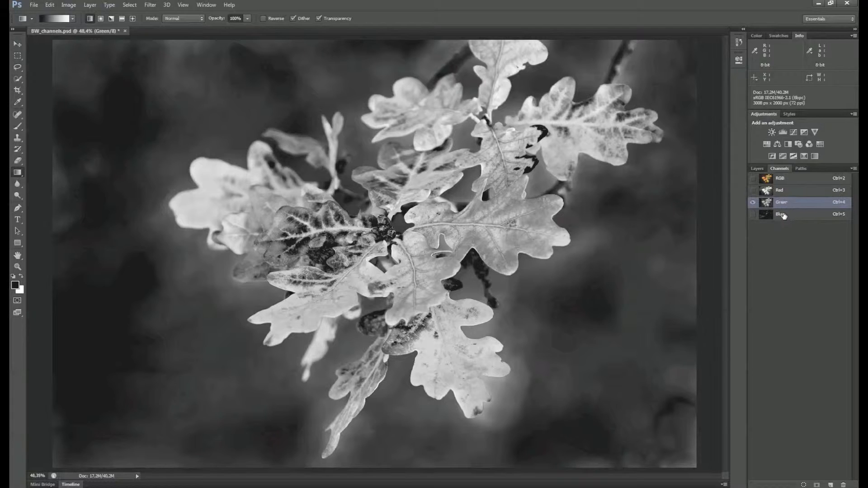
{"action": "left_click", "coordinate": [782, 215]}
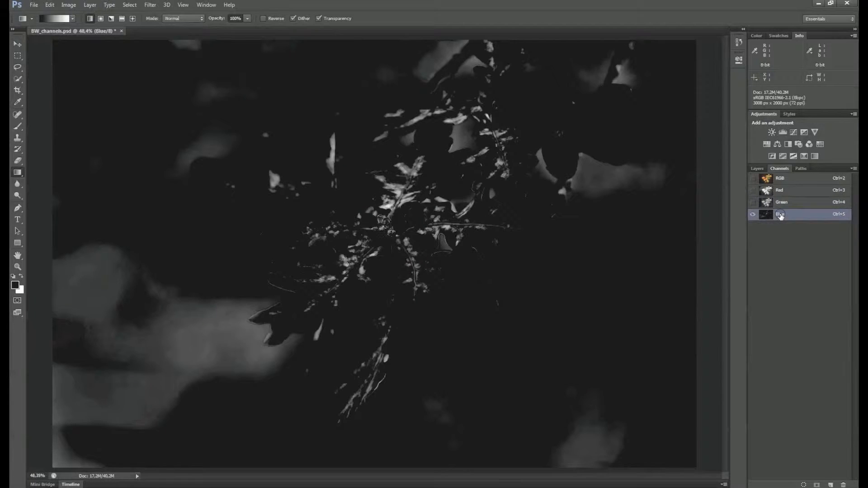
{"action": "left_click", "coordinate": [782, 202]}
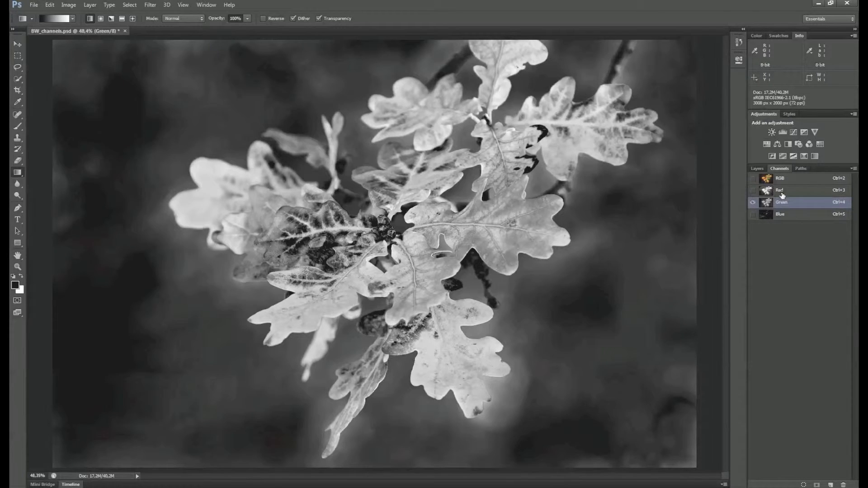
{"action": "left_click", "coordinate": [782, 193]}
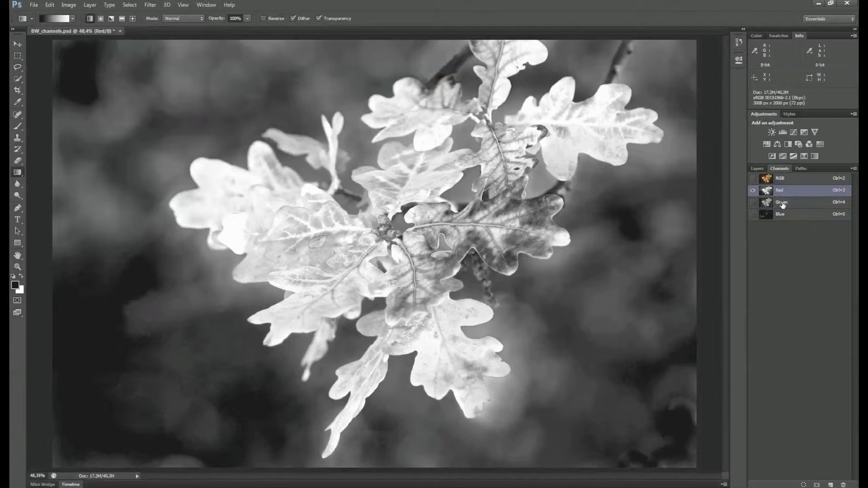
{"action": "left_click", "coordinate": [781, 180]}
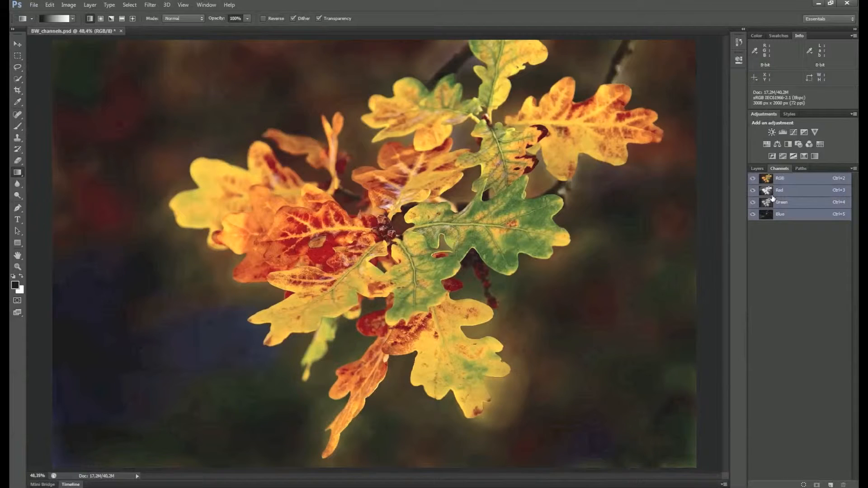
- Expand Group 1 and inspect the Channel Mixer settings of its red, green and blue adjustment layers
{"action": "left_click", "coordinate": [759, 168]}
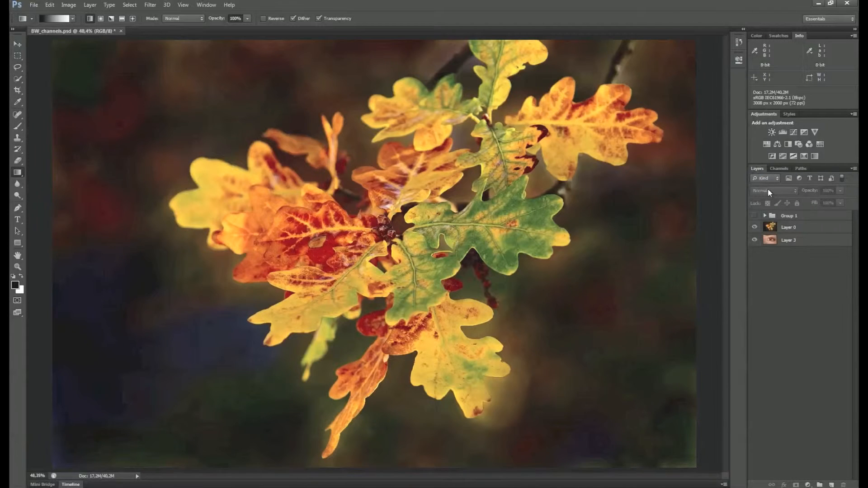
{"action": "left_click", "coordinate": [764, 216]}
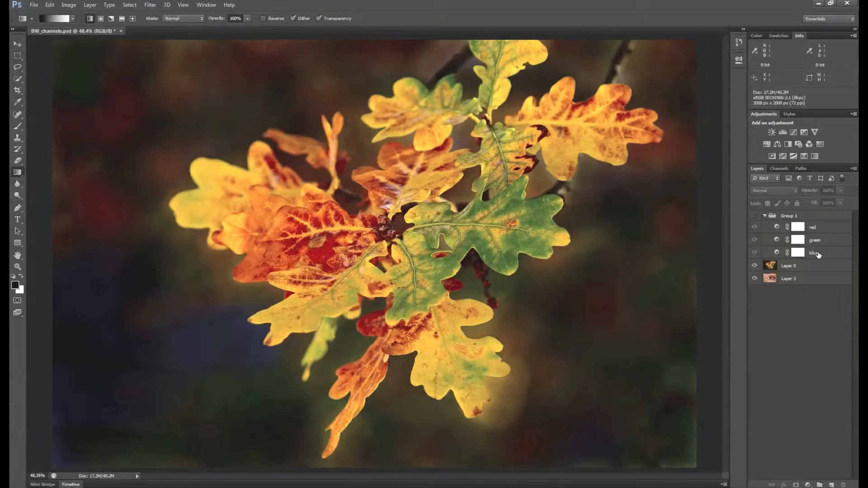
{"action": "left_click", "coordinate": [819, 228]}
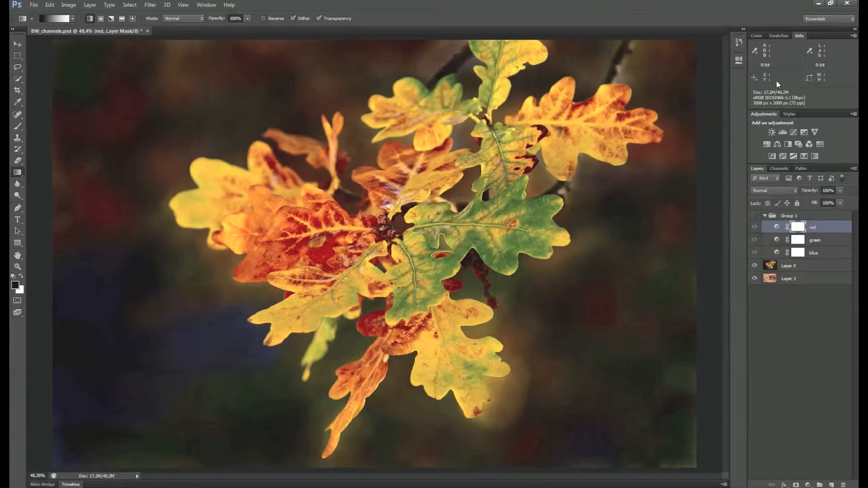
{"action": "left_click", "coordinate": [738, 60]}
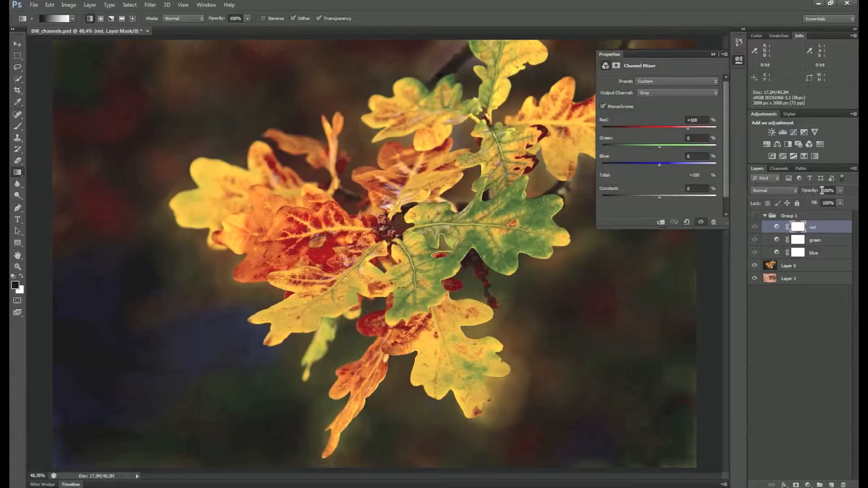
{"action": "left_click", "coordinate": [777, 240]}
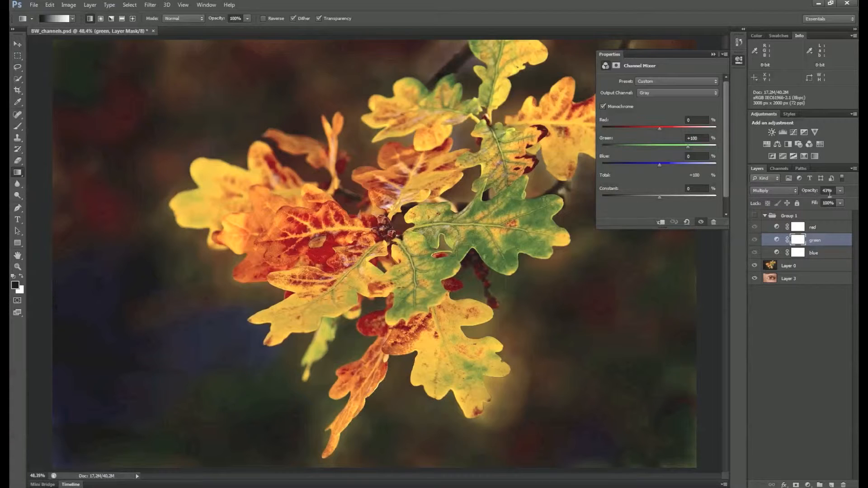
{"action": "left_click", "coordinate": [813, 254]}
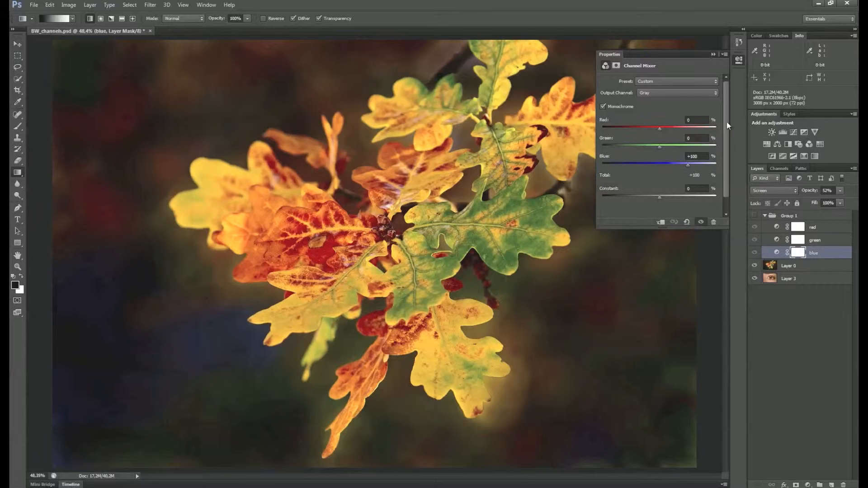
{"action": "left_click", "coordinate": [739, 60]}
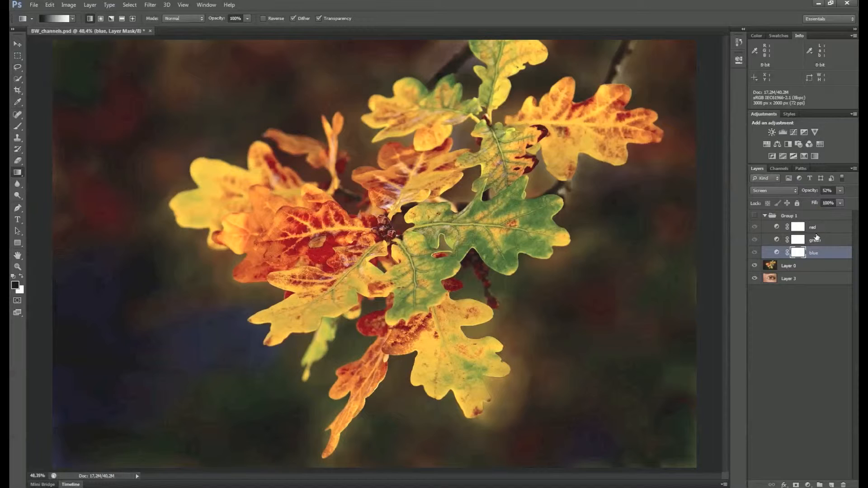
- Make Group 1 visible to apply the black-and-white conversion, and select its red layer
{"action": "left_click", "coordinate": [754, 217]}
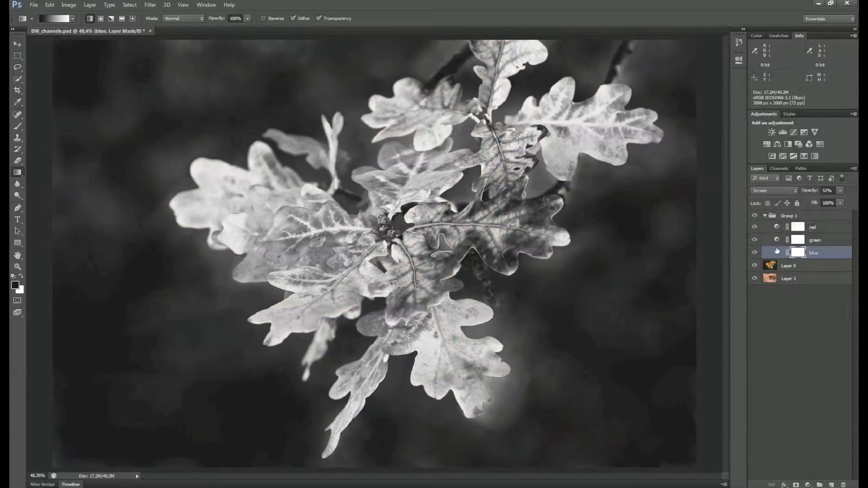
{"action": "left_click", "coordinate": [817, 228]}
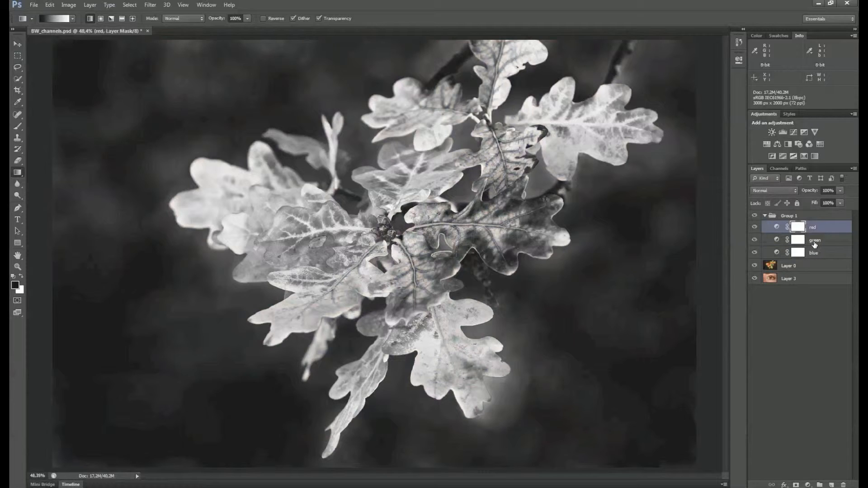
- Try the Normal blend mode on the green adjustment layer and return it to Multiply
{"action": "left_click", "coordinate": [778, 241]}
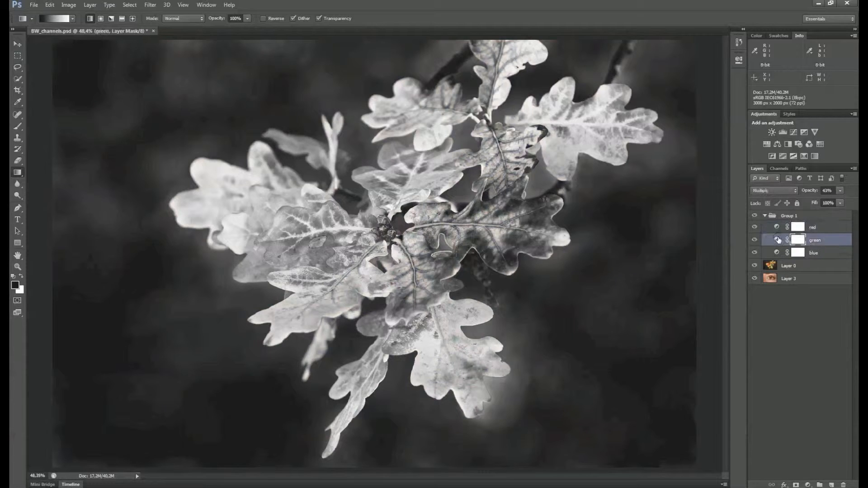
{"action": "left_click", "coordinate": [784, 191]}
{"action": "left_click", "coordinate": [770, 200]}
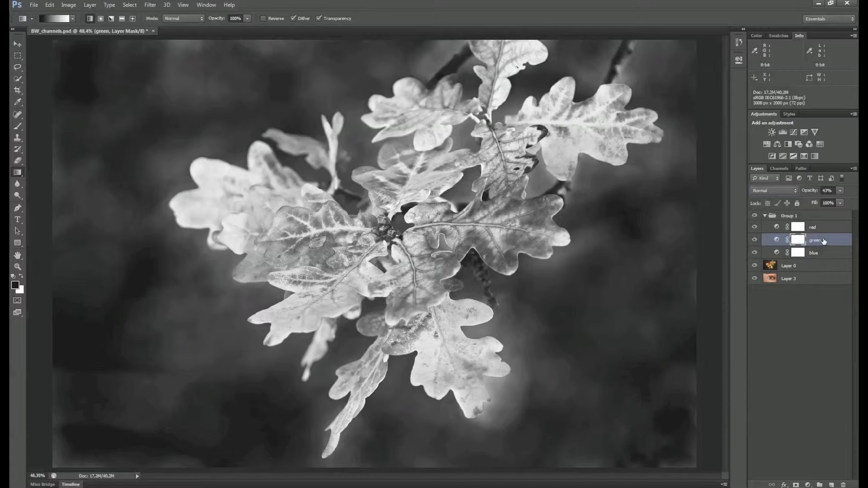
{"action": "left_click", "coordinate": [788, 190]}
{"action": "left_click", "coordinate": [776, 236]}
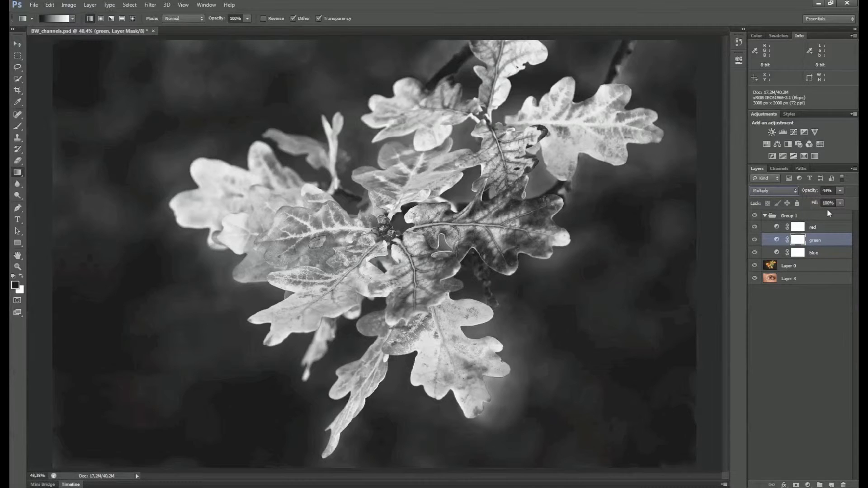
- Try the Normal blend mode on the blue adjustment layer and return it to Screen
{"action": "left_click", "coordinate": [814, 254]}
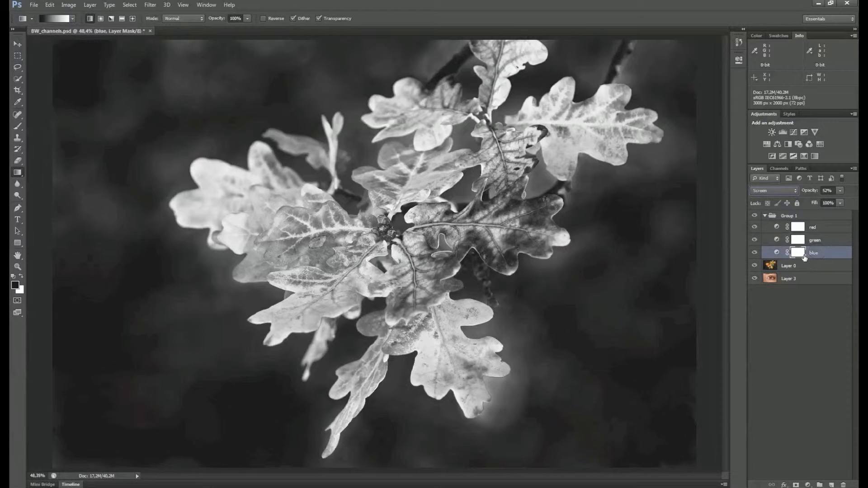
{"action": "left_click", "coordinate": [789, 190]}
{"action": "left_click", "coordinate": [771, 190]}
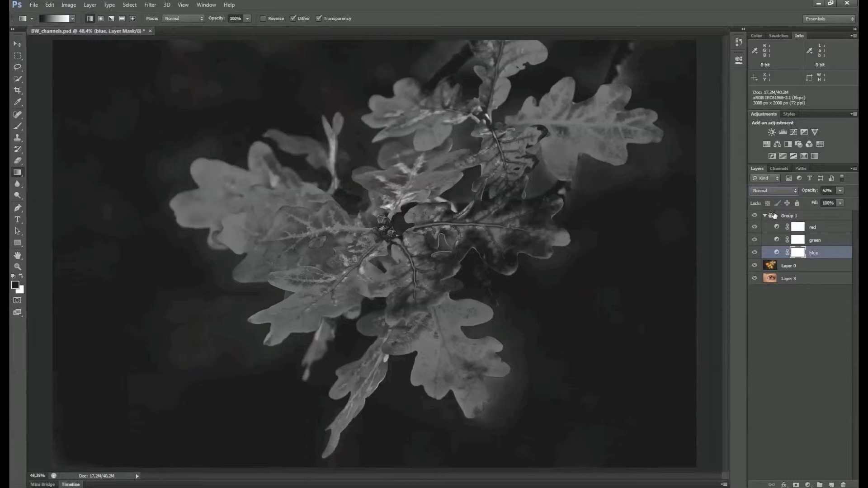
{"action": "left_click", "coordinate": [788, 192]}
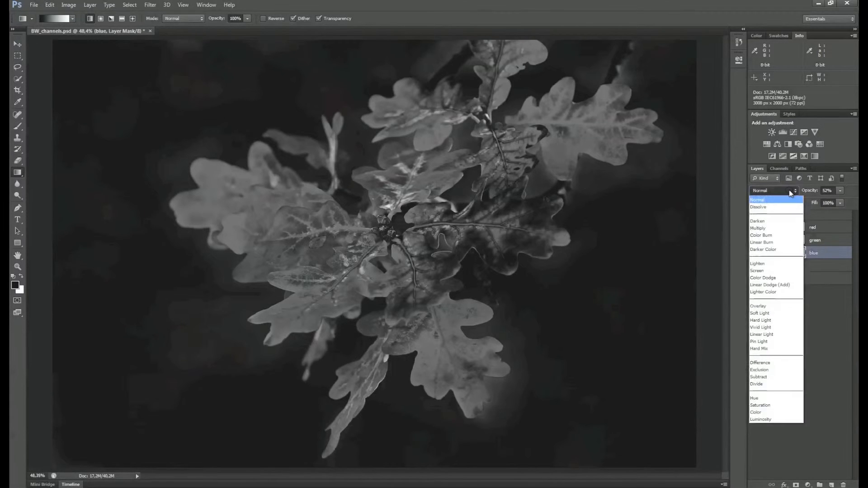
{"action": "left_click", "coordinate": [774, 272]}
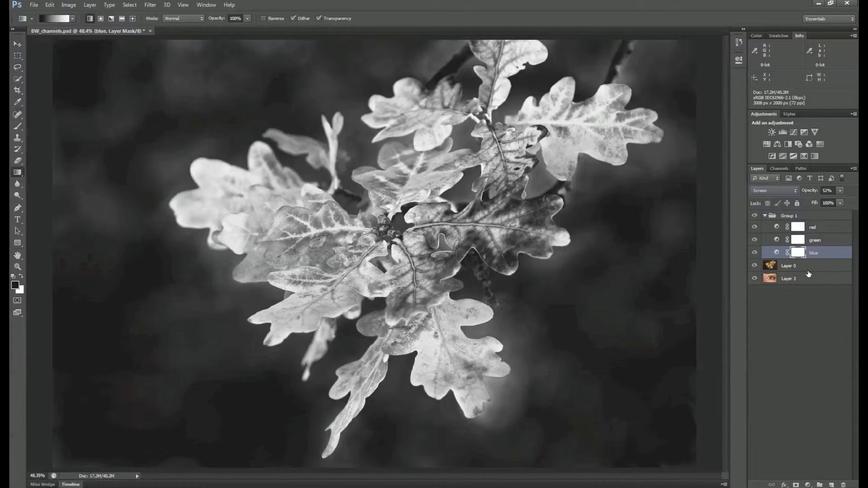
- Select Group 1 and toggle its visibility to compare the image with and without the conversion
{"action": "left_click", "coordinate": [774, 217]}
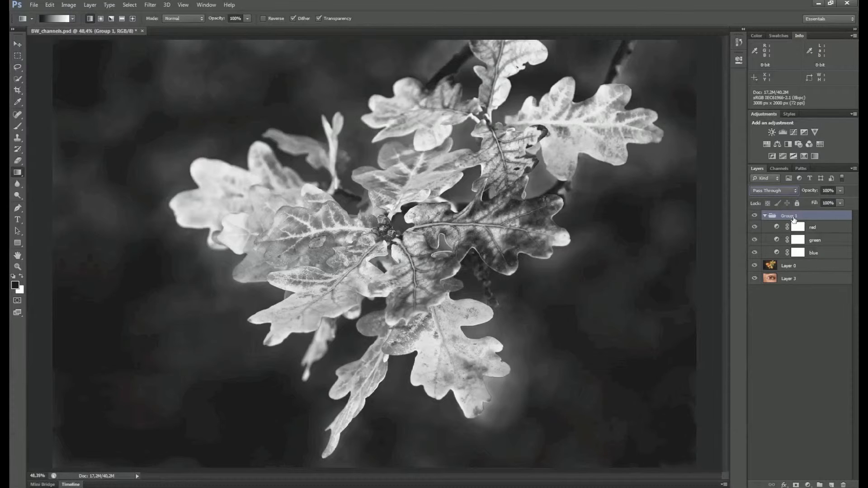
{"action": "left_click", "coordinate": [755, 216]}
{"action": "left_click", "coordinate": [755, 216]}
- Test the green adjustment layer at 100% opacity and reduce it again for a softer Multiply effect
{"action": "left_click", "coordinate": [819, 239]}
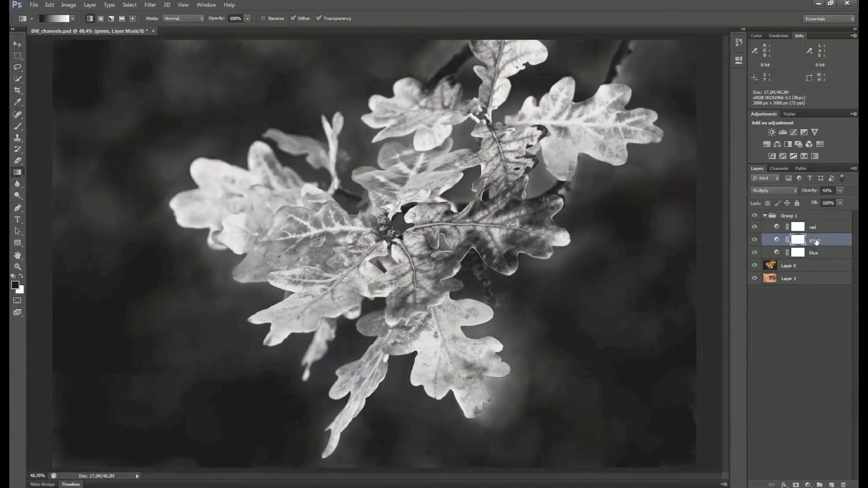
{"action": "left_click_drag", "start_coordinate": [806, 192], "coordinate": [847, 193]}
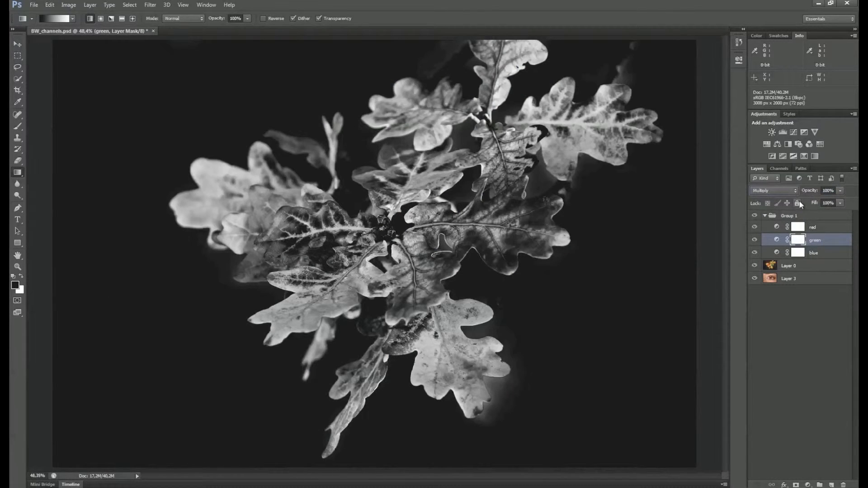
{"action": "left_click_drag", "start_coordinate": [813, 192], "coordinate": [787, 190]}
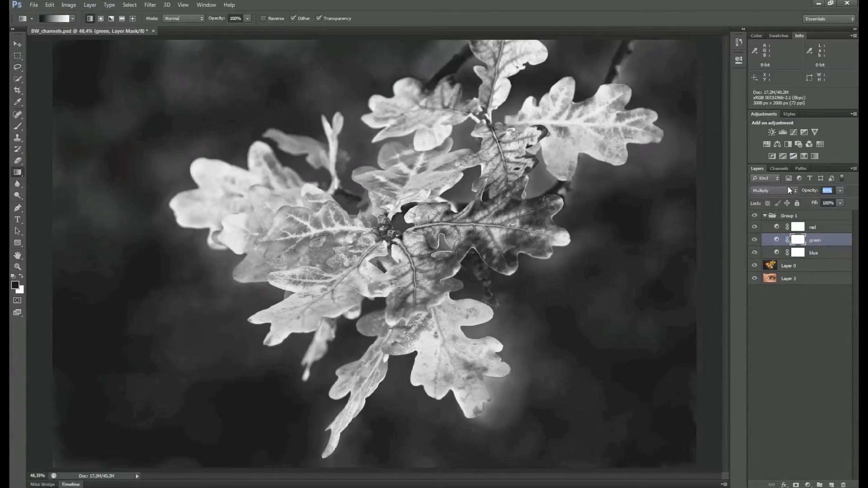
- Test the blue adjustment layer at 99% opacity and settle on 54%
{"action": "left_click", "coordinate": [813, 254]}
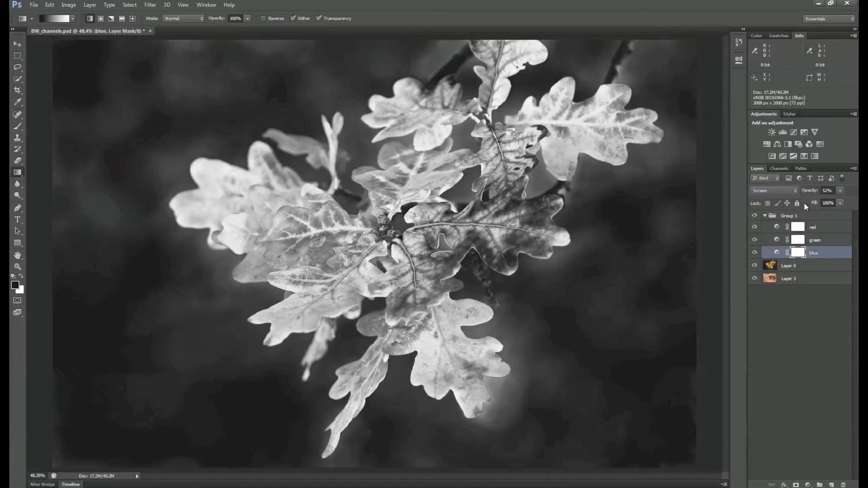
{"action": "left_click_drag", "start_coordinate": [807, 194], "coordinate": [850, 192]}
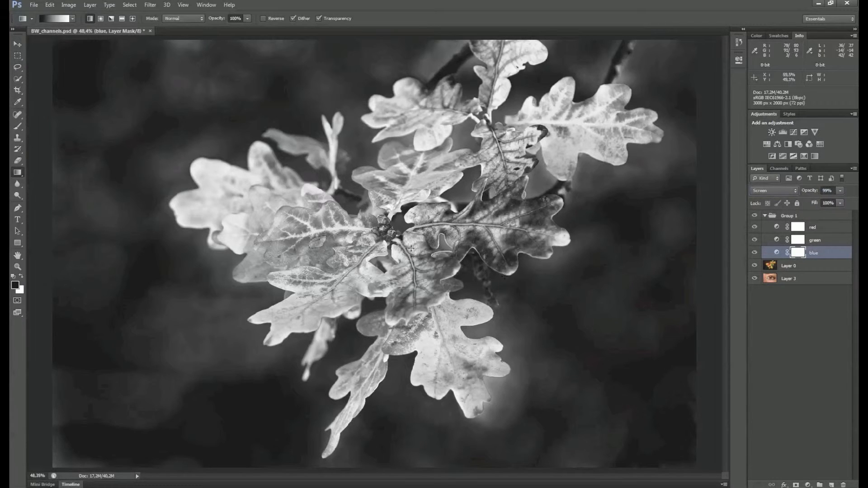
{"action": "left_click_drag", "start_coordinate": [813, 192], "coordinate": [793, 202]}
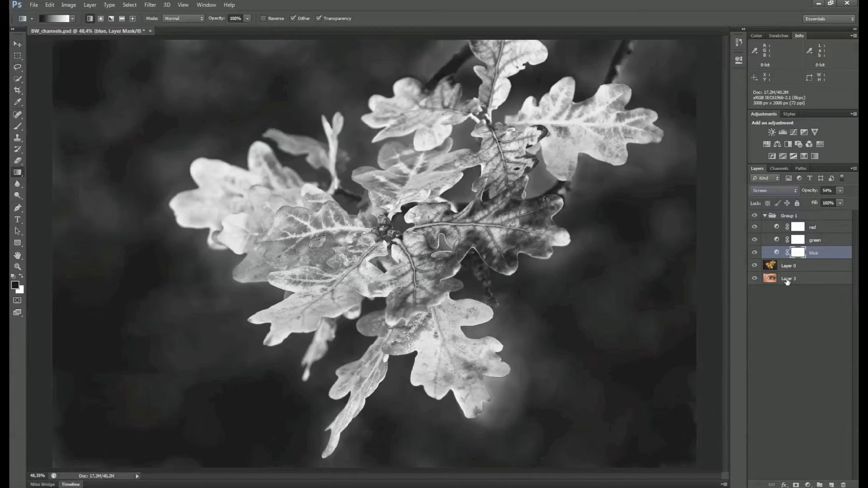
- Hide and show Group 1 again to compare the color photo with the adjusted black-and-white version
{"action": "left_click", "coordinate": [754, 215]}
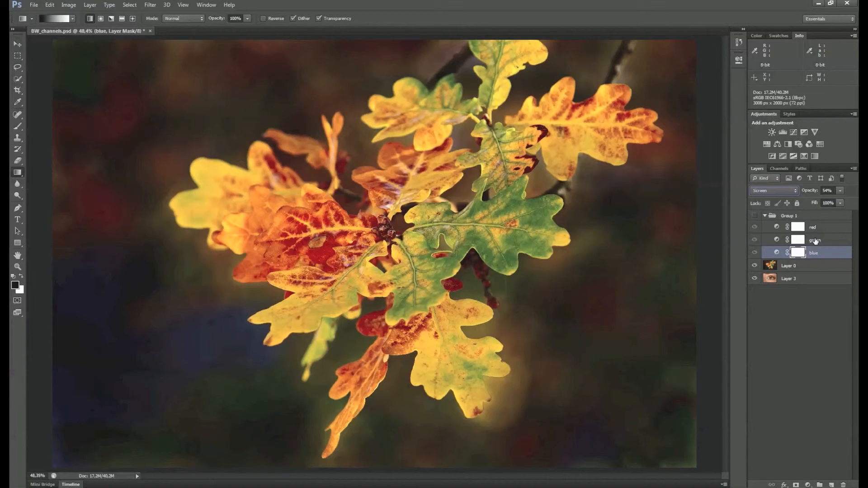
{"action": "left_click", "coordinate": [755, 216]}
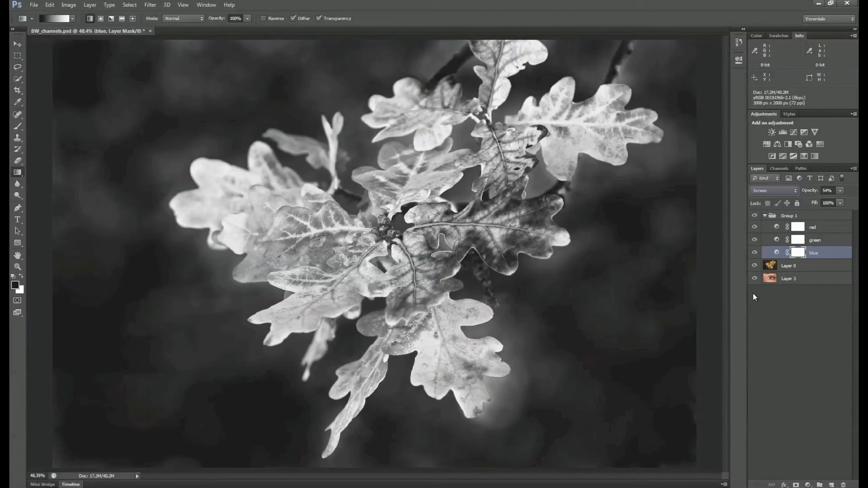
- Hide the leaf photo on Layer 0 and toggle Group 1 twice to compare the eye photo with and without the conversion
{"action": "left_click", "coordinate": [754, 266]}
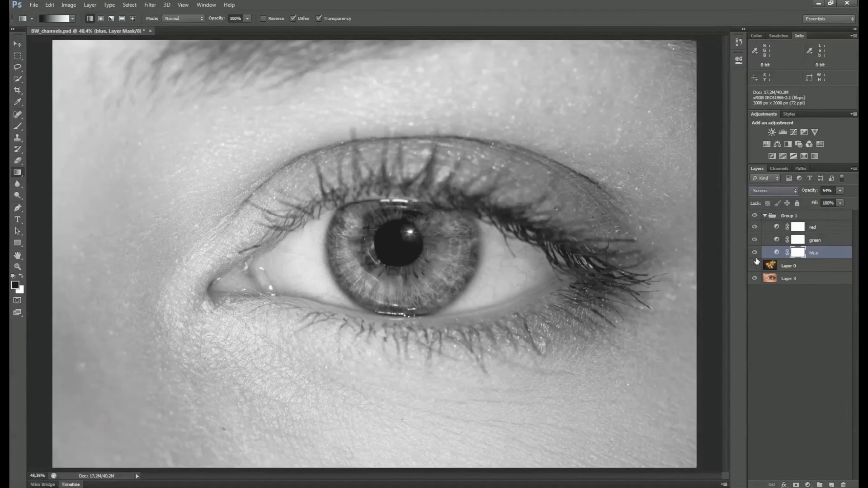
{"action": "left_click", "coordinate": [755, 215]}
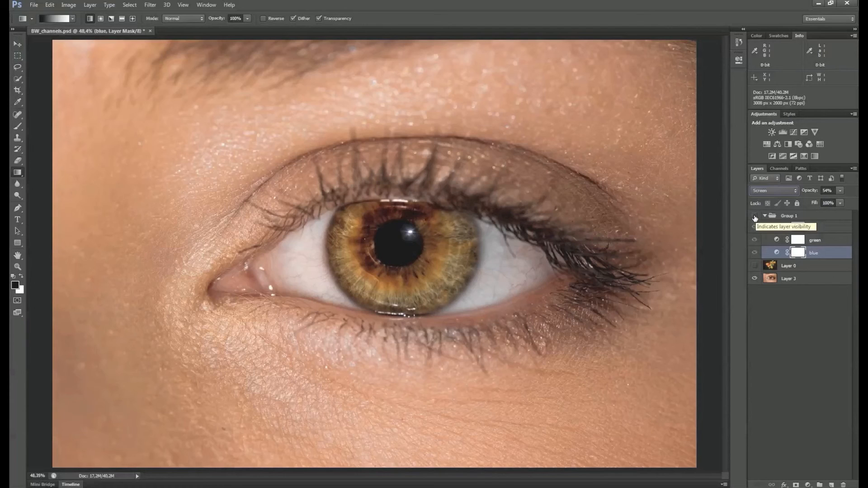
{"action": "left_click", "coordinate": [754, 216]}
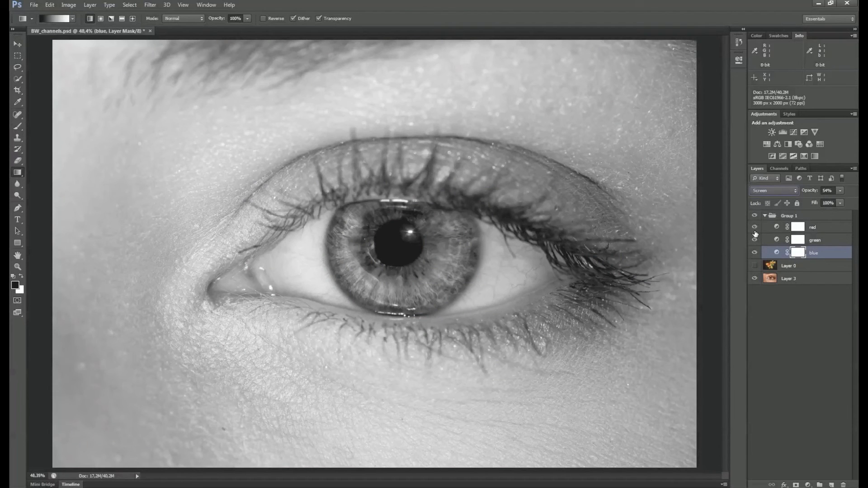
{"action": "left_click", "coordinate": [754, 216]}
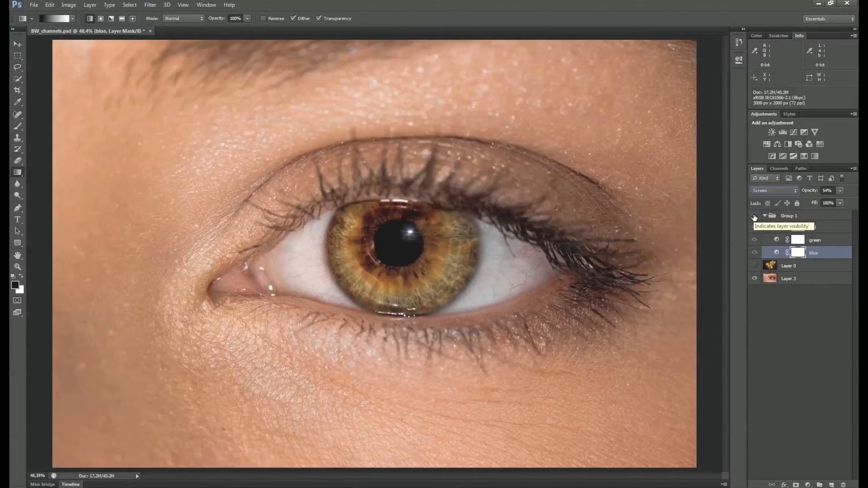
{"action": "left_click", "coordinate": [754, 216]}
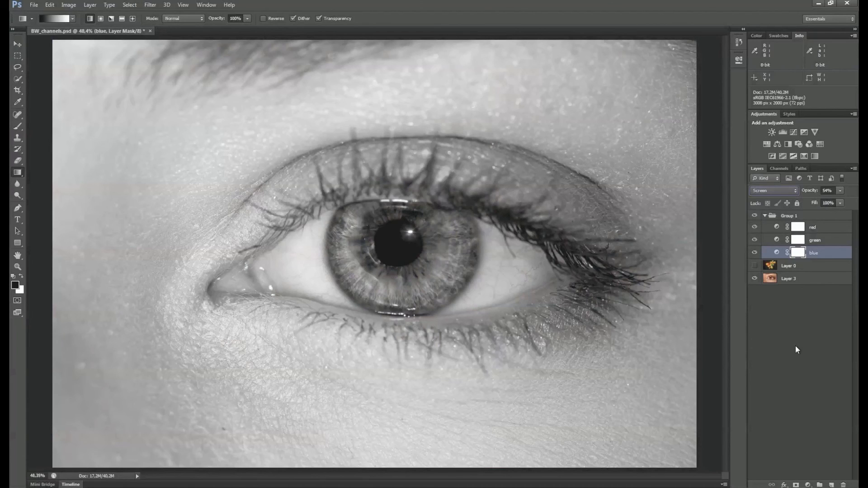
- Check the blend settings of the green and red adjustment layers, and show the leaf photo on Layer 0 again
{"action": "left_click", "coordinate": [777, 240]}
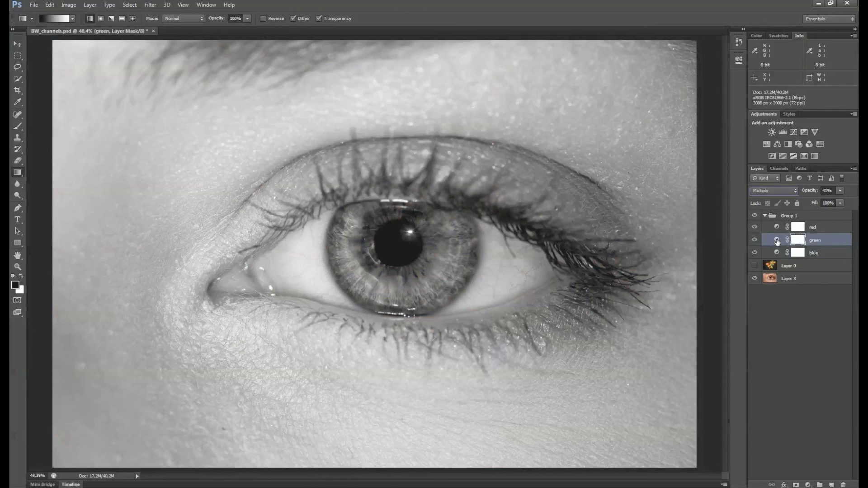
{"action": "left_click", "coordinate": [777, 228]}
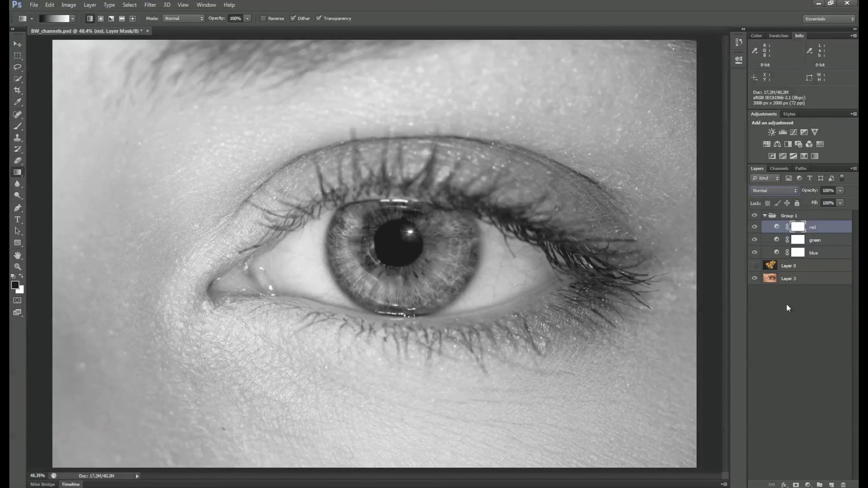
{"action": "left_click", "coordinate": [755, 266]}
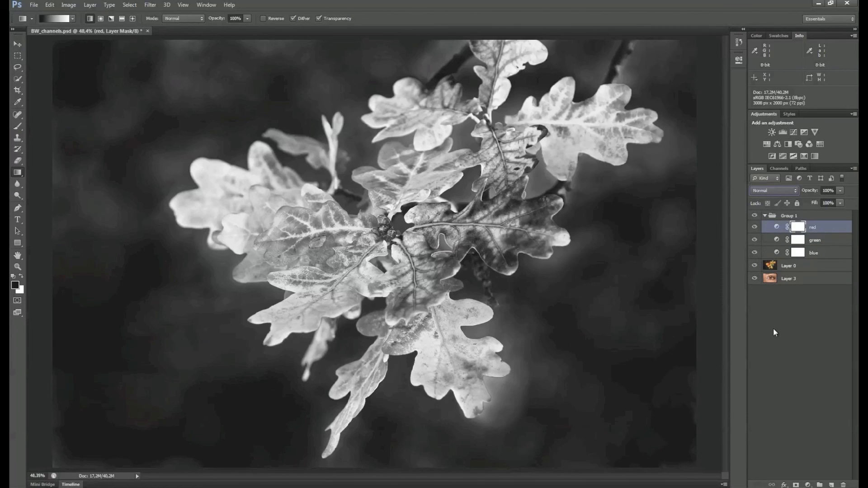